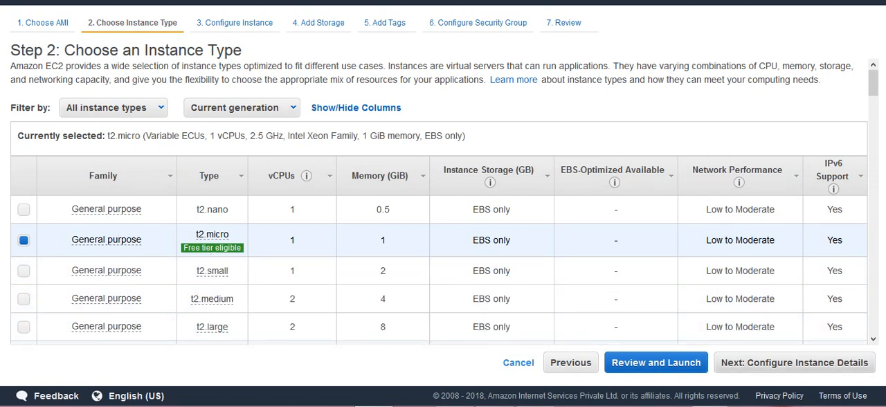
Step: Copy the whole httpd bootstrap script from the desktop bootstrap text file into the t2.micro instance's advanced user data, as text
click(795, 362)
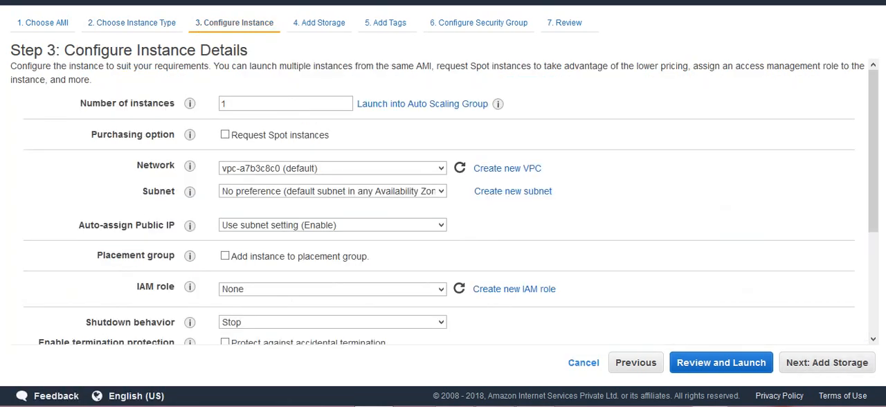
drag(64, 50, 248, 50)
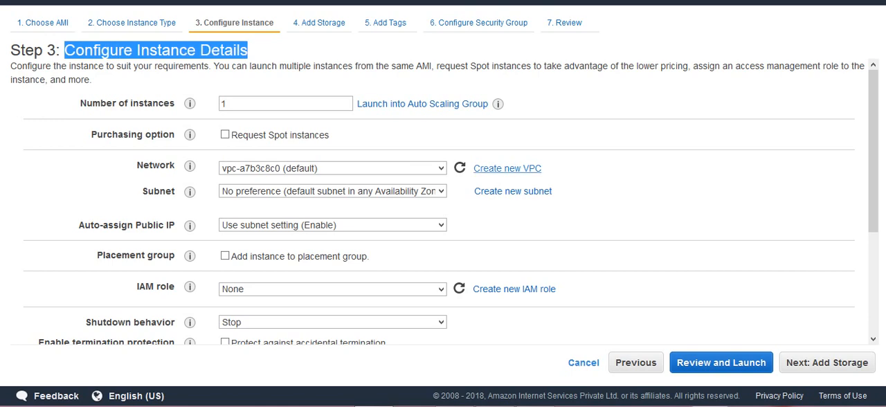
scroll(443, 208, down, 1)
scroll(443, 208, down, 2)
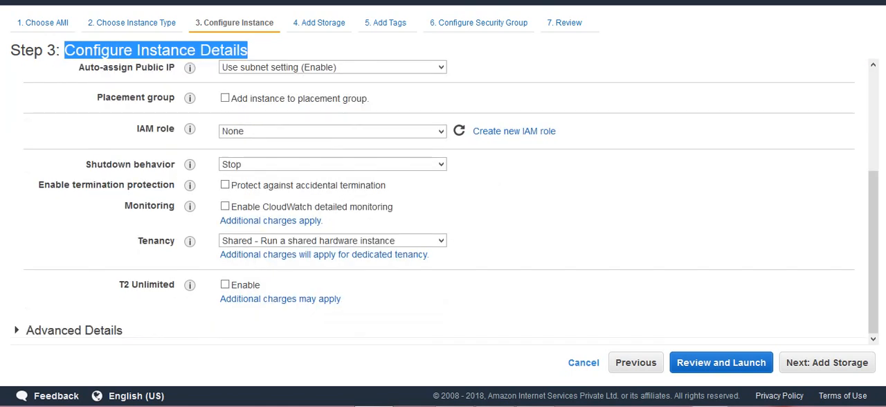
click(17, 330)
scroll(443, 208, down, 2)
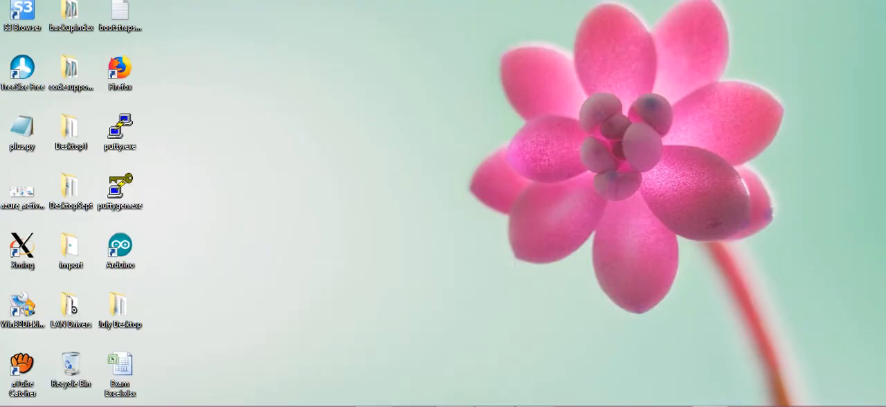
double_click(120, 14)
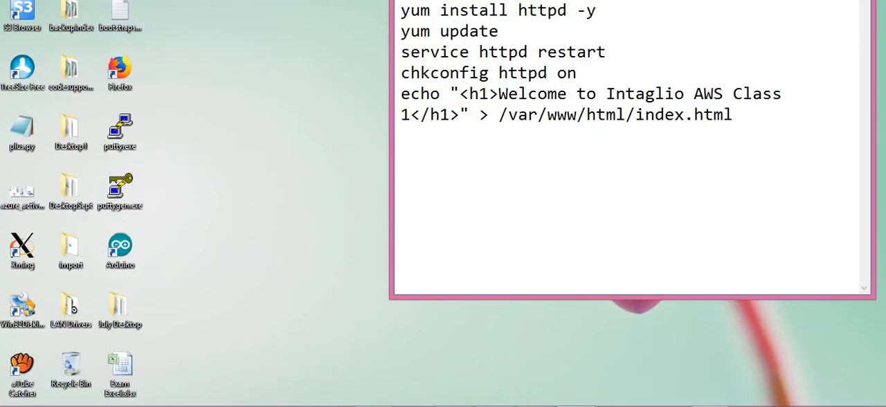
key(ctrl+a)
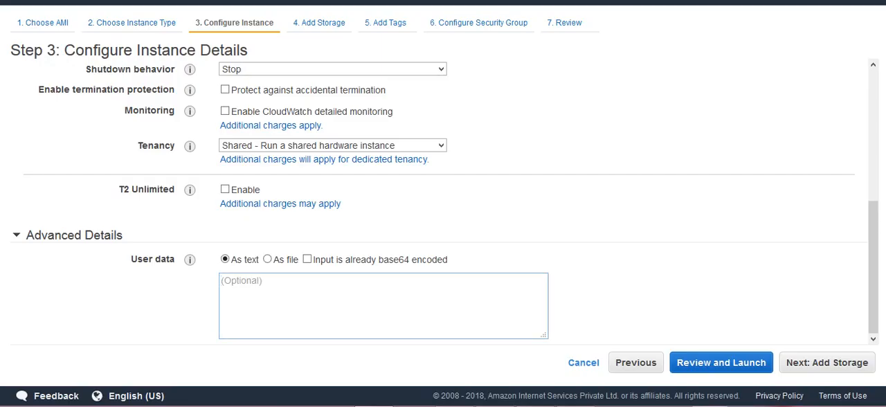
text(yum install httpd -y yum update service httpd restart chkconfig httpd on echo "<h1>Welcome to Intaglio AWS Class 1</h1>" > /var/www/html/index.html)
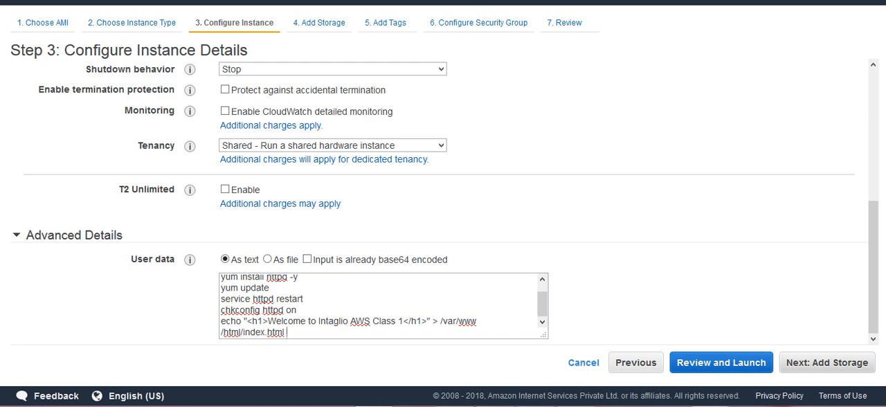
Step: Keep the default root storage and add a Name tag with the value Webserver1
click(827, 363)
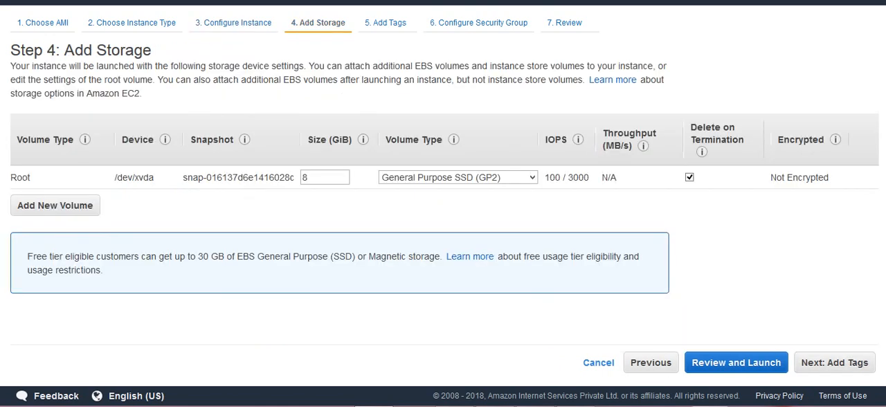
click(834, 363)
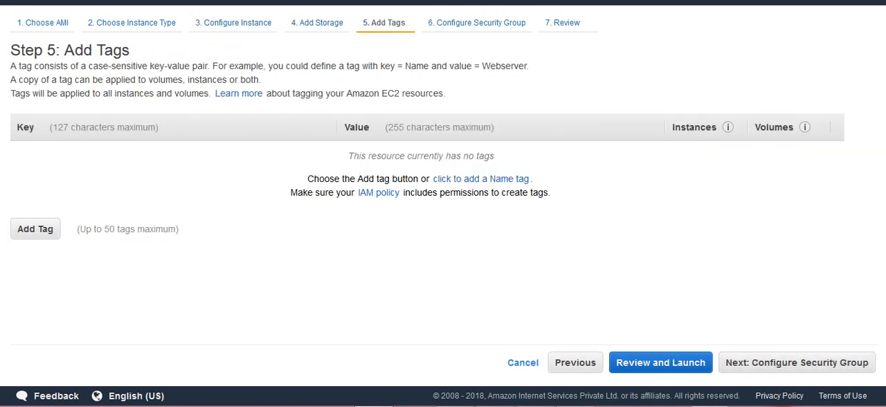
click(480, 179)
text(Webserv)
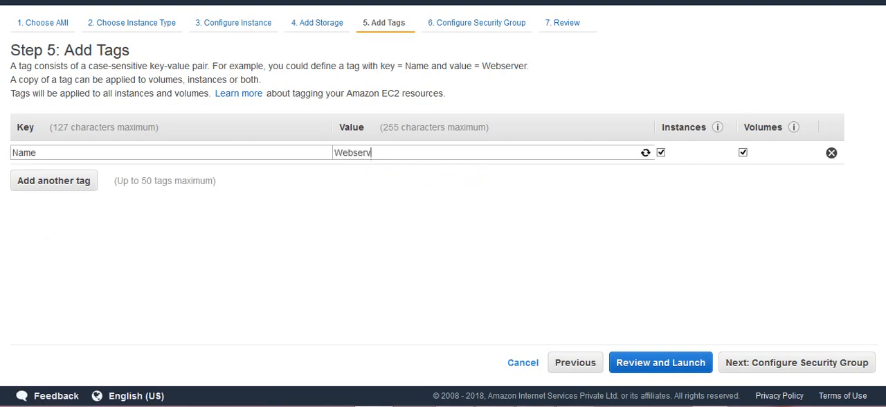
text(er1)
Step: Add an HTTP rule to the new security group alongside the SSH rule
click(797, 363)
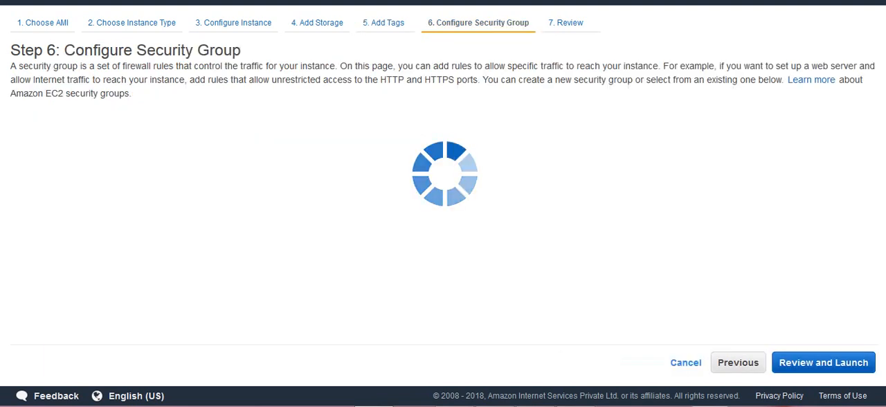
click(40, 254)
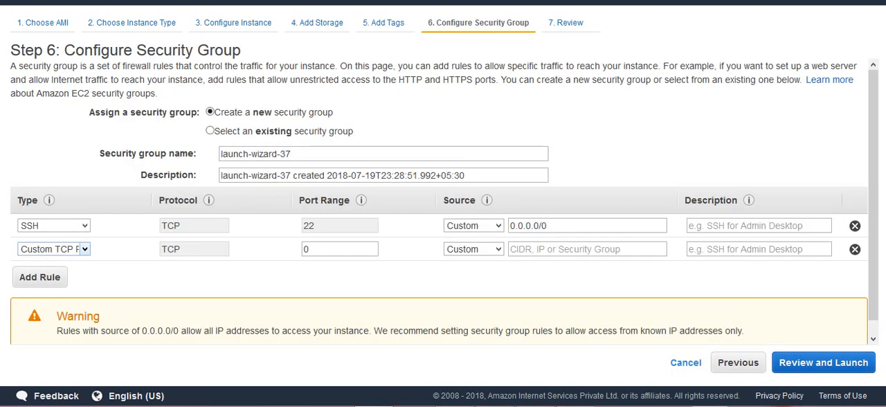
click(53, 249)
key(h)
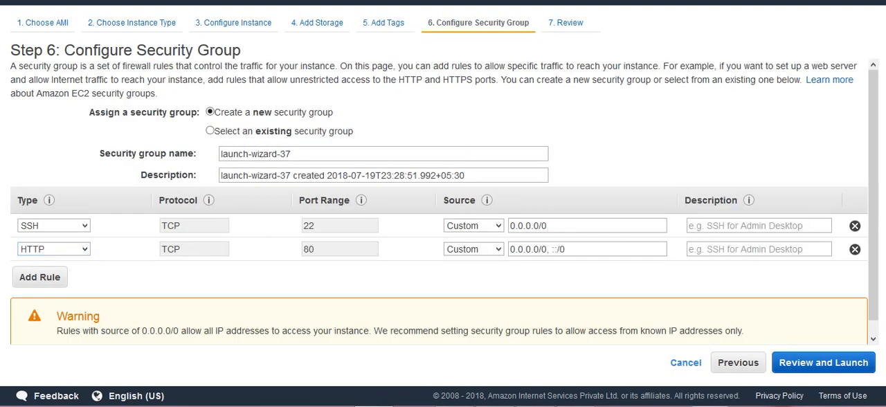
Step: Launch the instance with the existing key pair 10thmaykeypair, acknowledging access to it, and go to the instances list
click(823, 363)
click(851, 362)
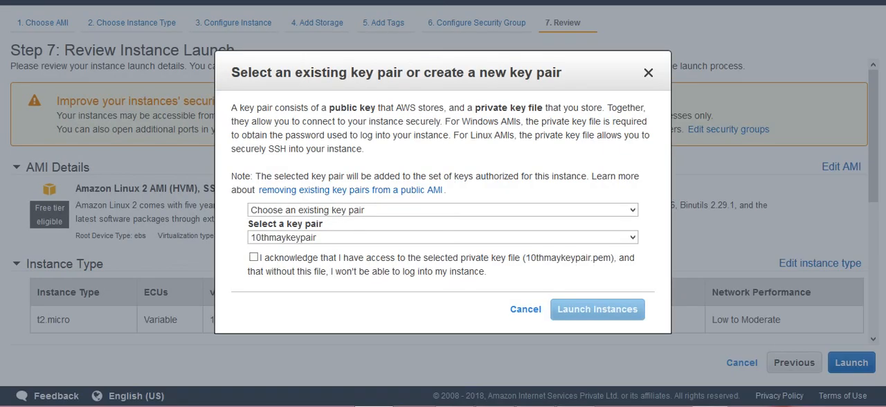
click(253, 257)
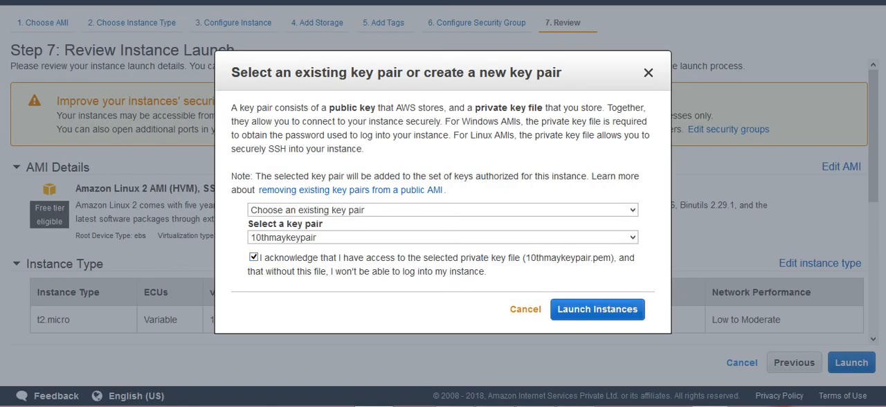
click(597, 309)
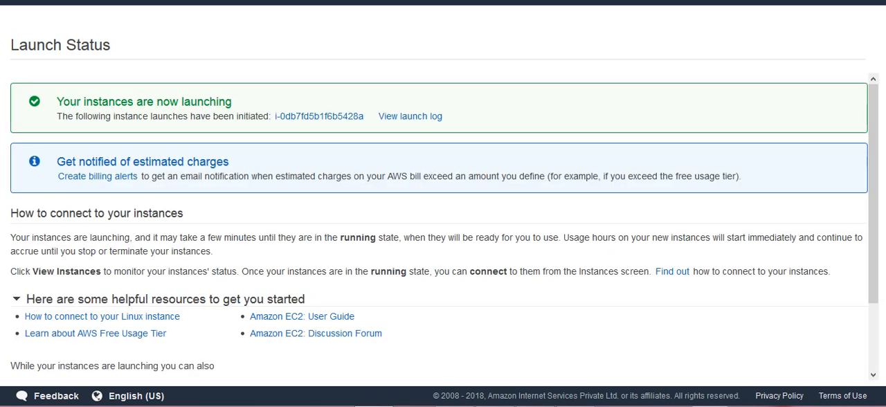
scroll(443, 228, down, 3)
click(822, 368)
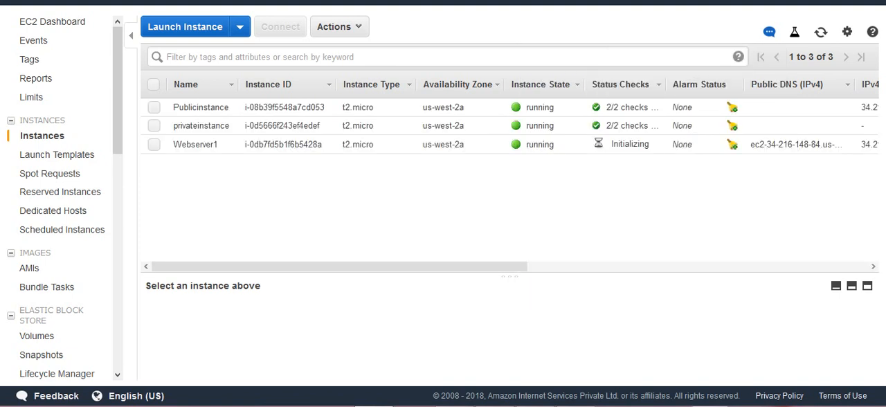
Step: Copy the IPv4 public IP of Webserver1 and open that address in the browser
click(153, 145)
click(154, 144)
click(154, 145)
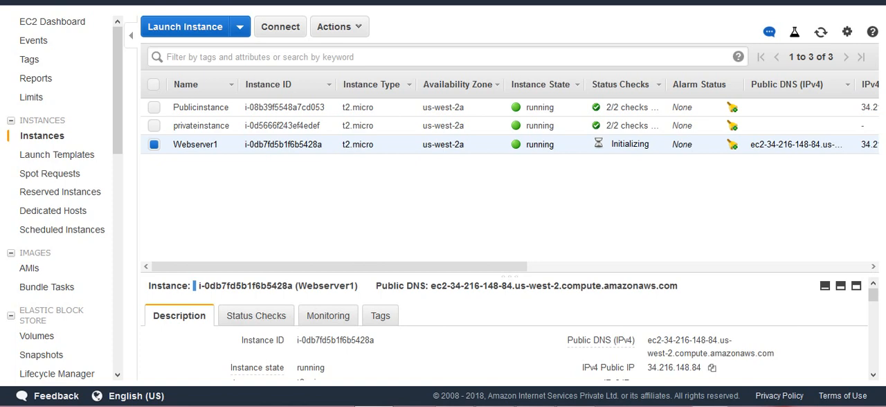
click(712, 368)
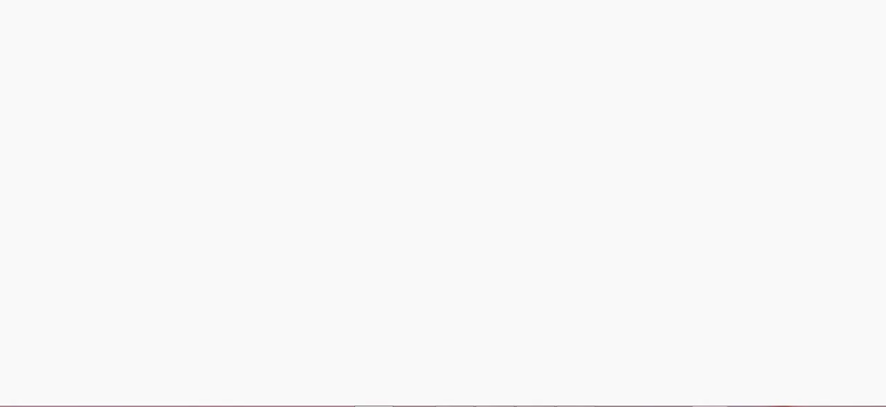
key(ctrl+v)
key(Return)
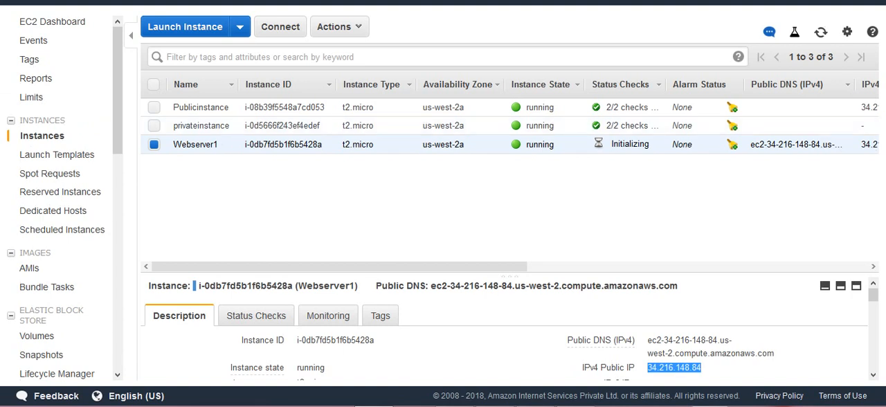
Step: Create an image of the Webserver1 instance named WebserverAMI and close the dialog
click(335, 27)
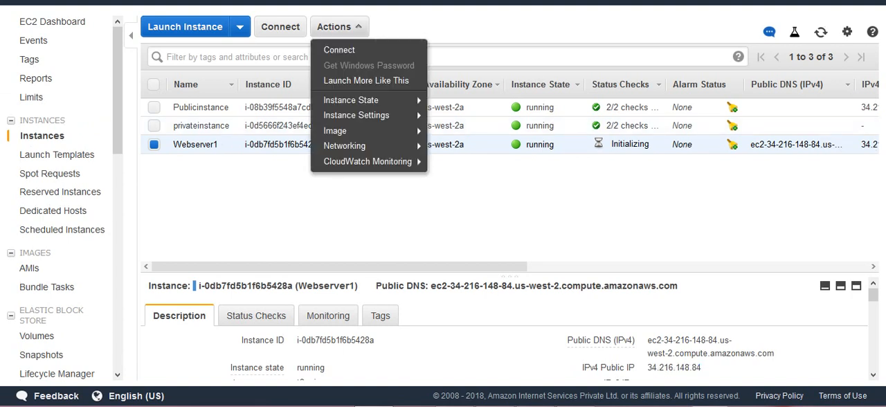
mouse_move(351, 100)
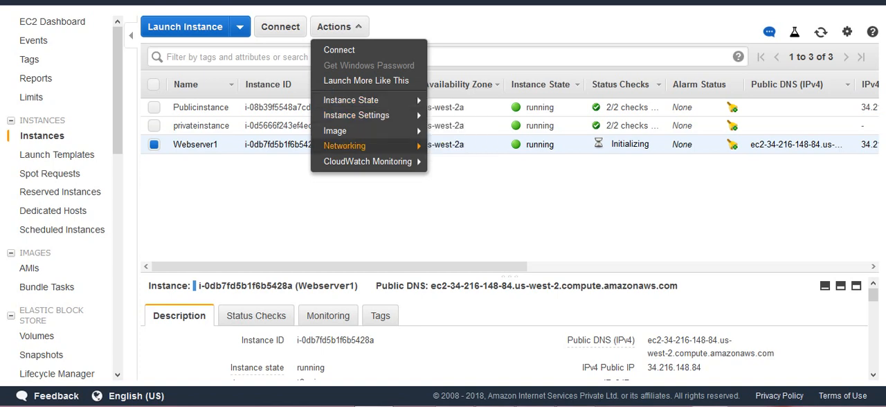
mouse_move(335, 130)
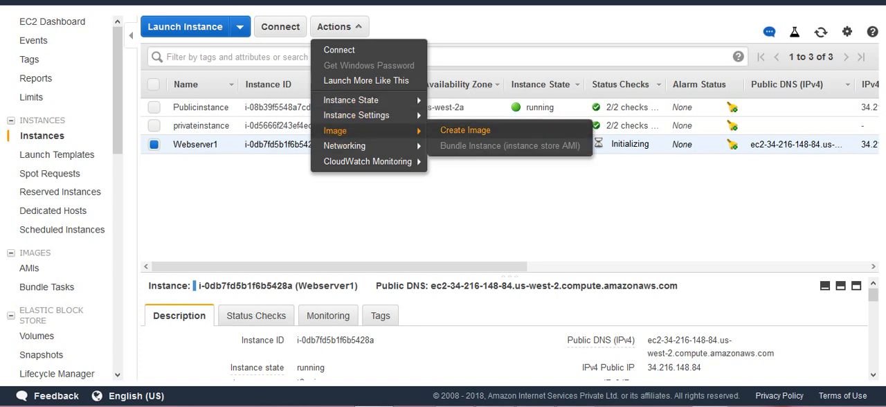
click(465, 131)
click(353, 91)
text(Webserver)
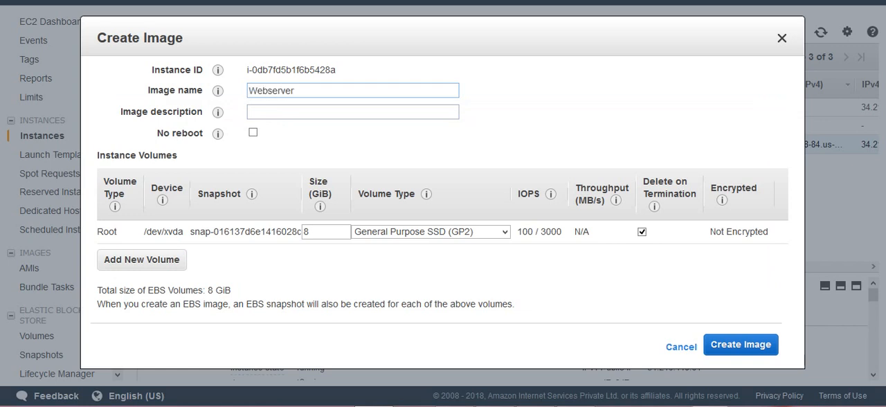
text(AMI)
click(741, 344)
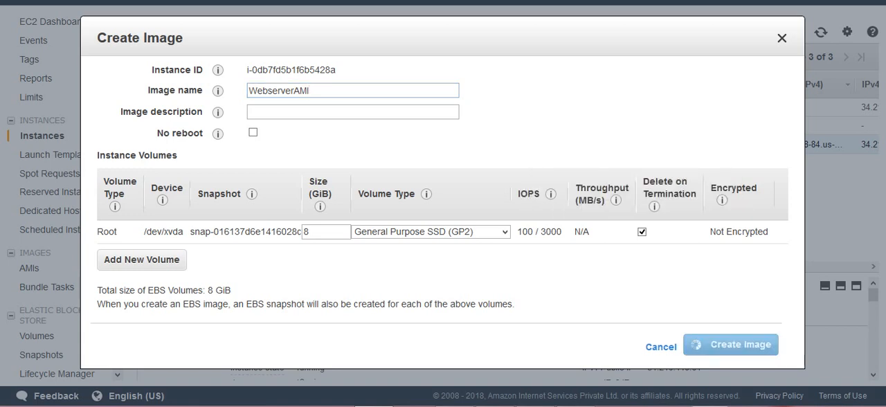
click(720, 266)
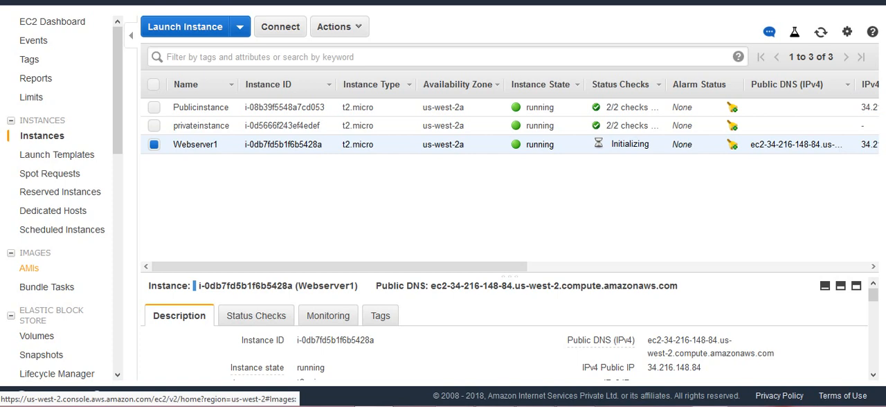
Step: Check the creation status of WebserverAMI and of its snapshot, returning to the list of AMIs
click(29, 267)
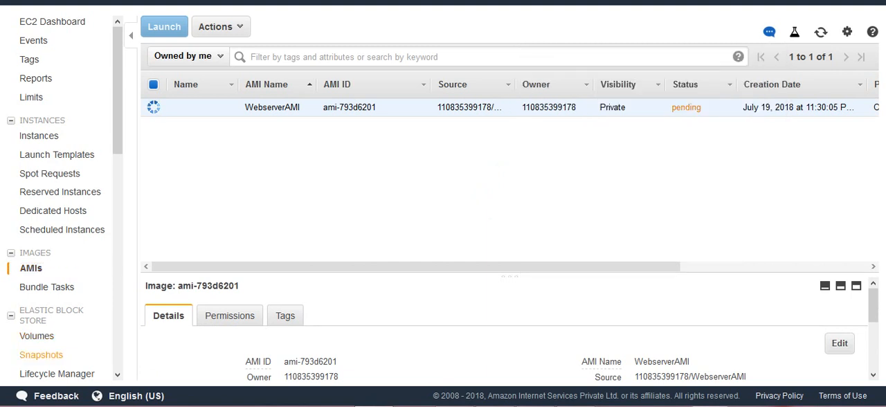
click(41, 354)
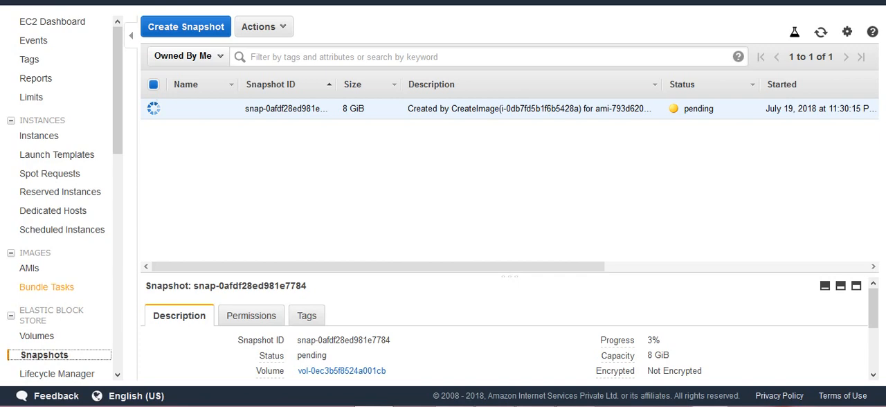
click(29, 268)
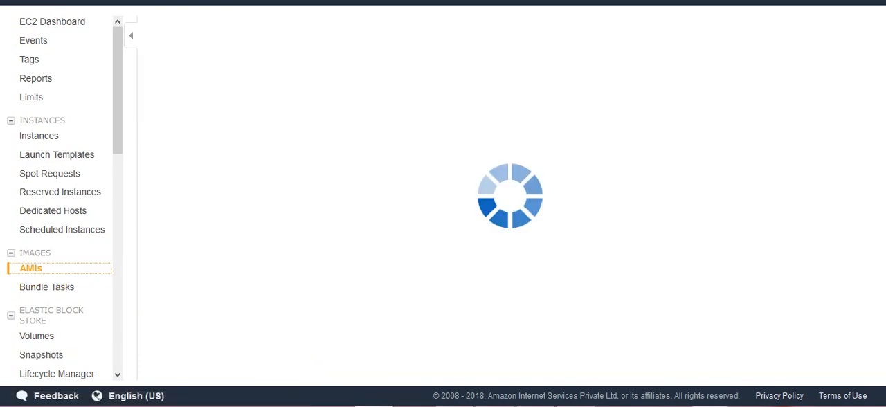
mouse_move(535, 406)
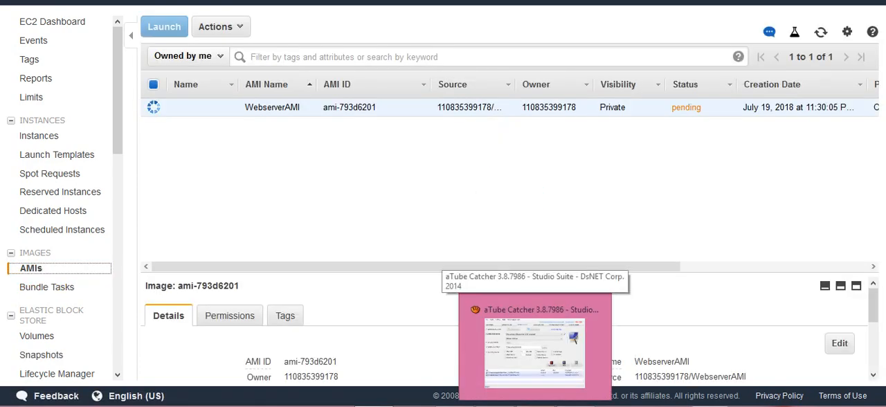
click(535, 405)
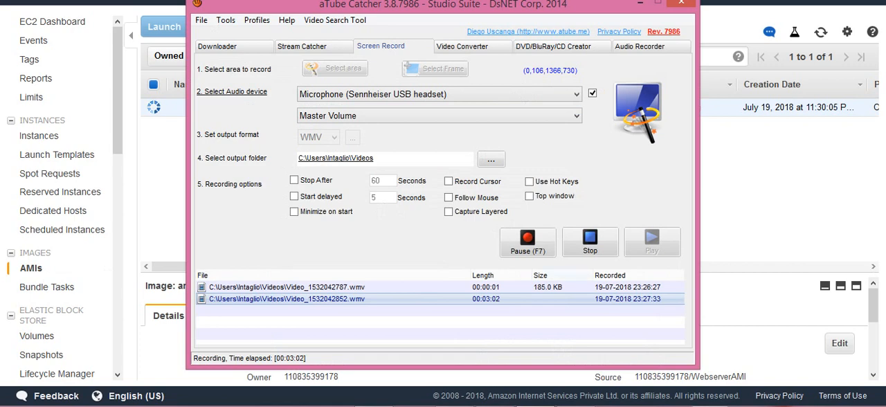
click(640, 4)
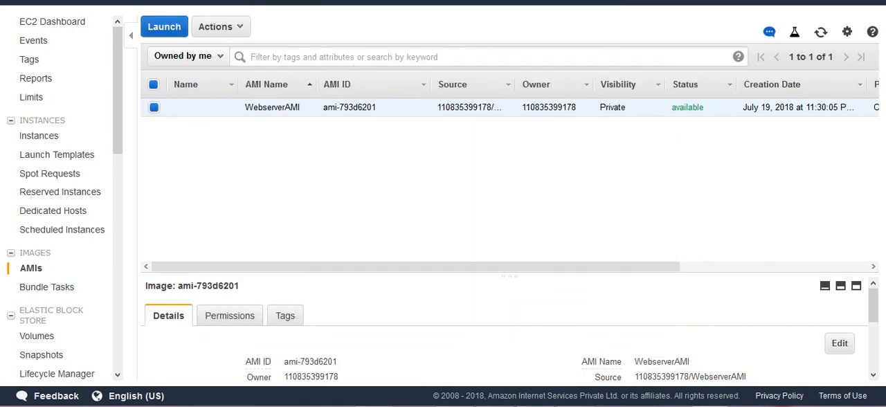
click(42, 136)
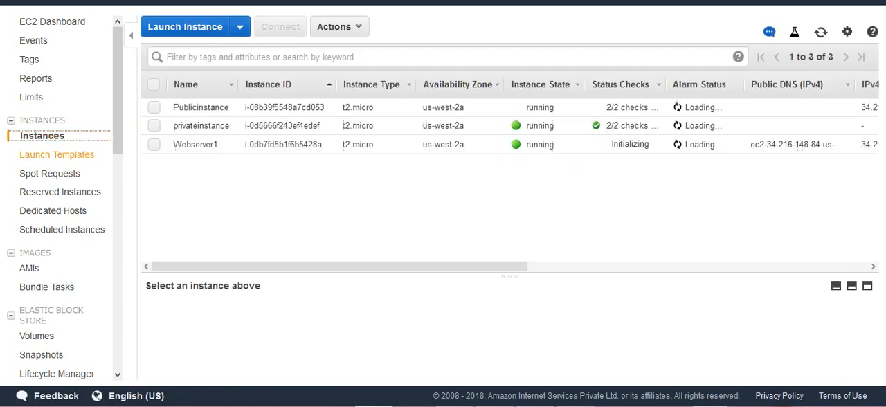
click(185, 27)
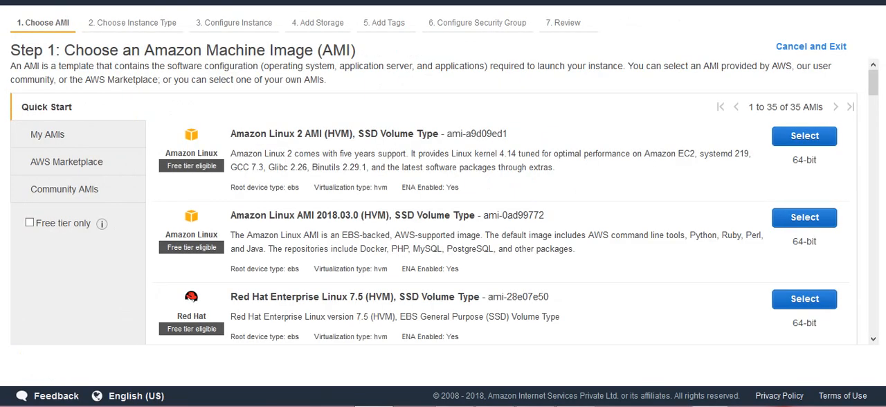
click(48, 134)
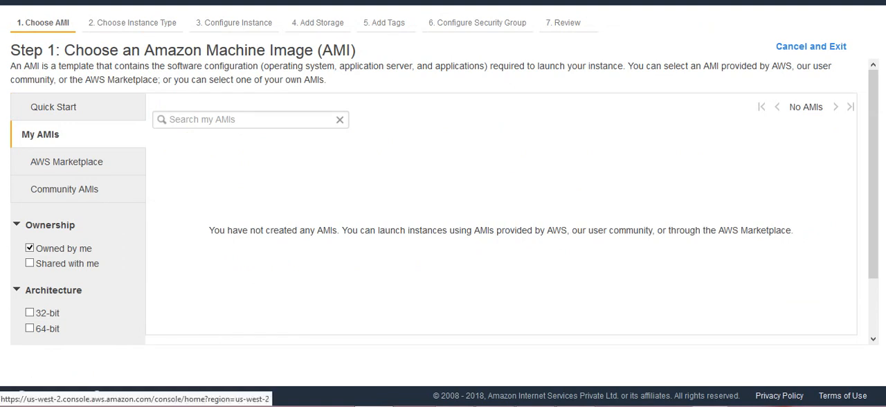
click(812, 46)
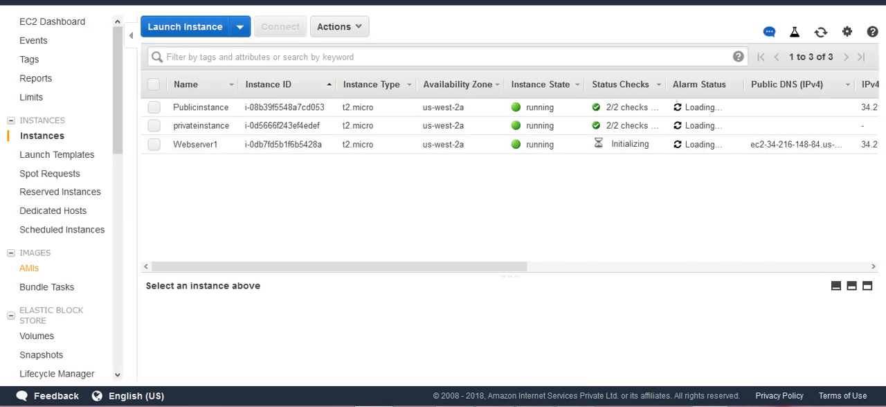
Step: Check the WebserverAMI image in the AMIs list and start a new instance launch from it under your own AMIs
click(29, 268)
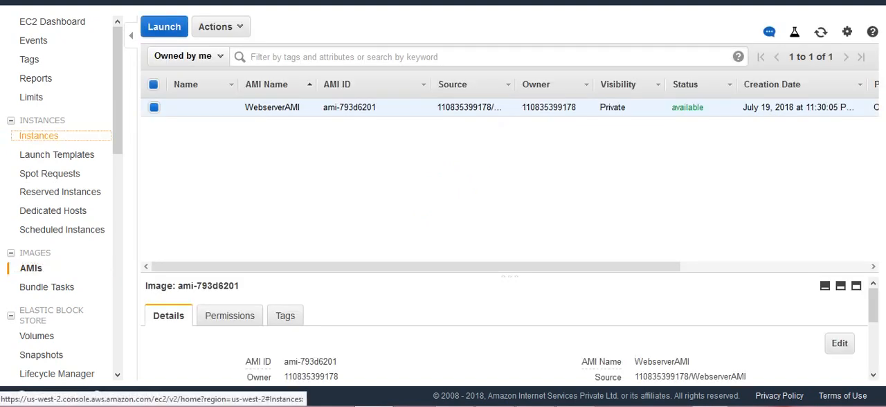
click(38, 136)
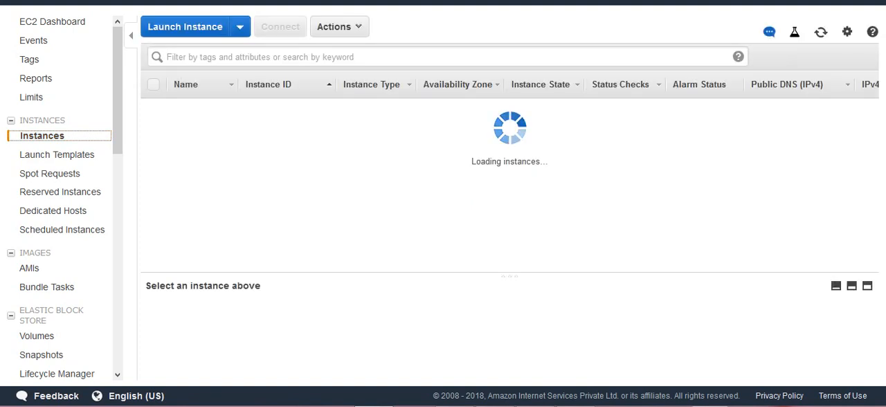
click(185, 27)
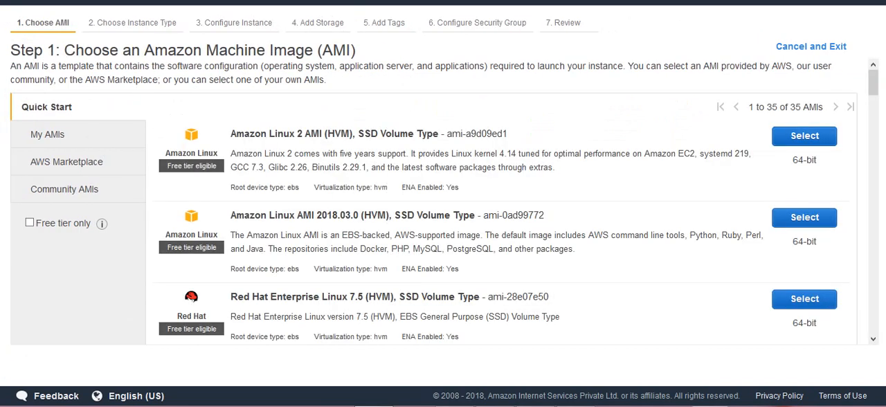
click(48, 134)
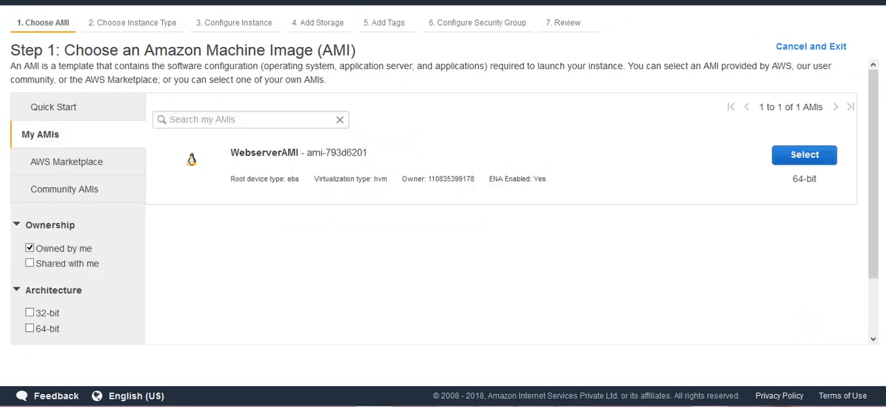
click(804, 155)
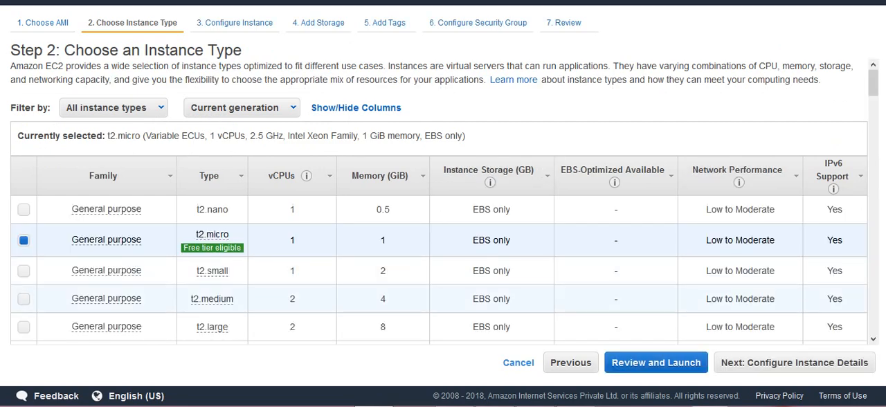
Step: Keep the t2.micro type and the default instance details and storage, and add a Name tag with the value Creatingfrom AMI
click(794, 362)
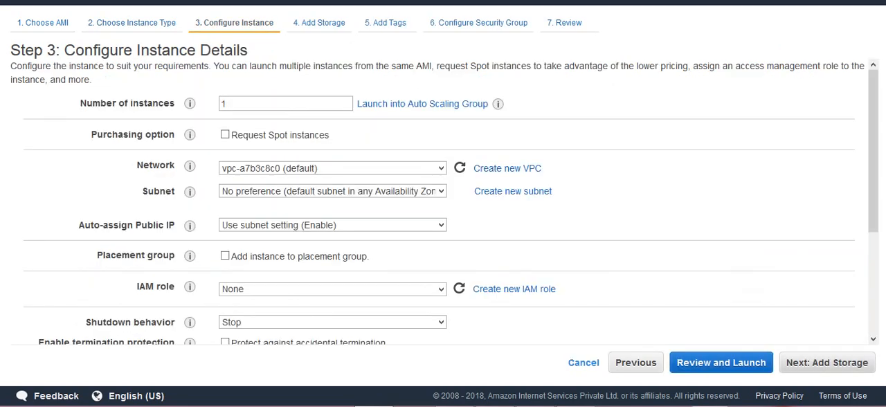
click(826, 362)
click(830, 363)
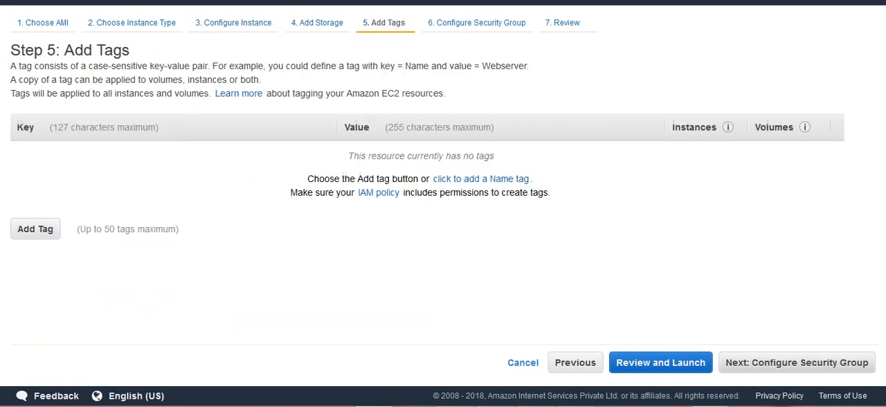
click(480, 178)
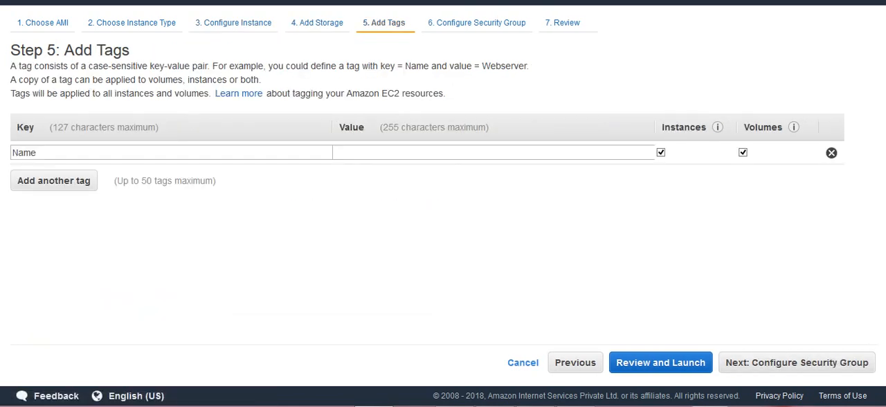
text(Creatingfrom AMI)
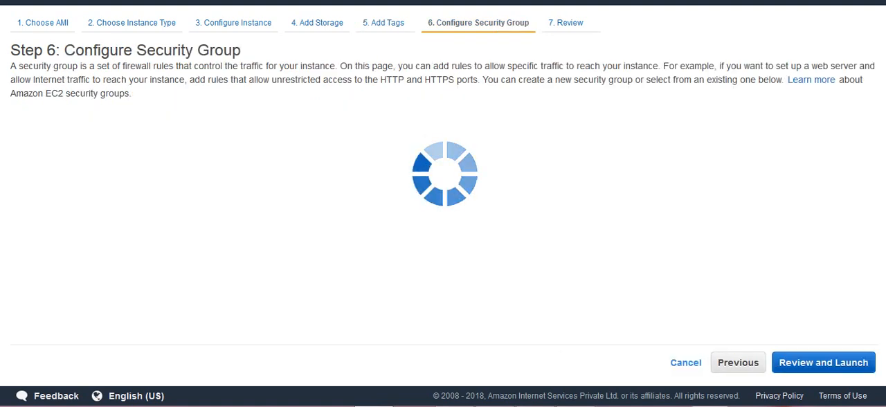
Step: Add an HTTP rule on port 80 to the new security group and proceed to the launch review
click(40, 253)
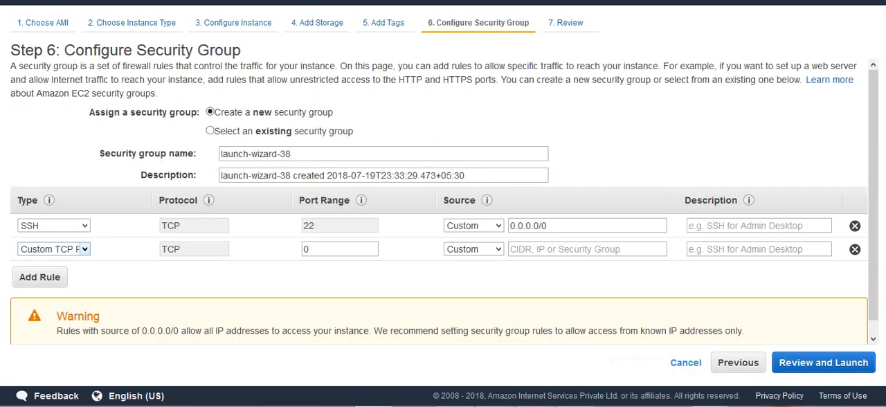
click(54, 249)
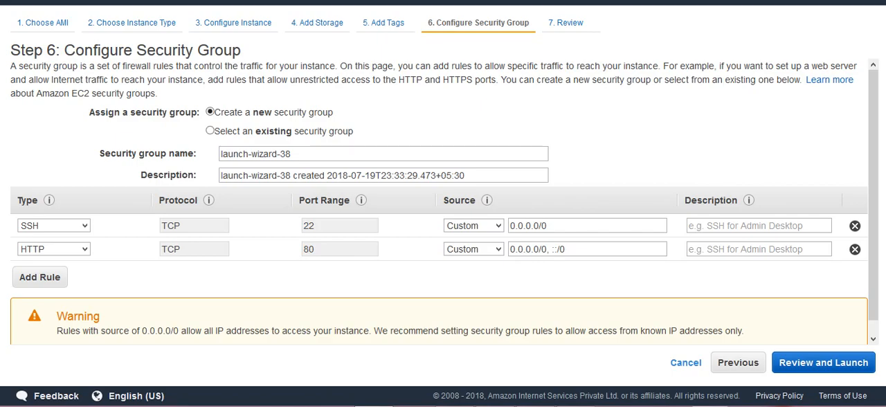
click(824, 362)
Step: Launch the instance with the existing key pair 10thmaykeypair, acknowledging access to its private key file, and view the instances
click(852, 363)
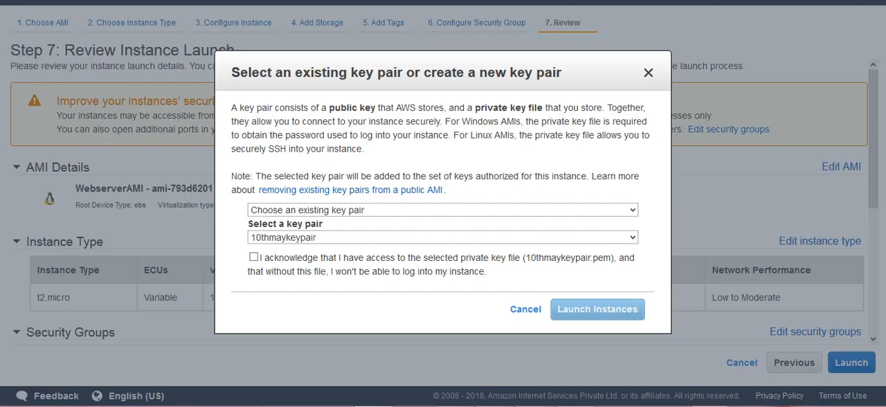
click(253, 257)
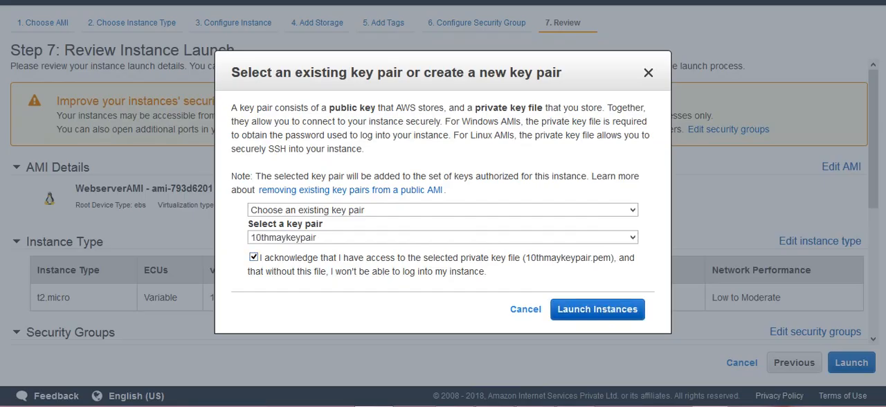
click(597, 309)
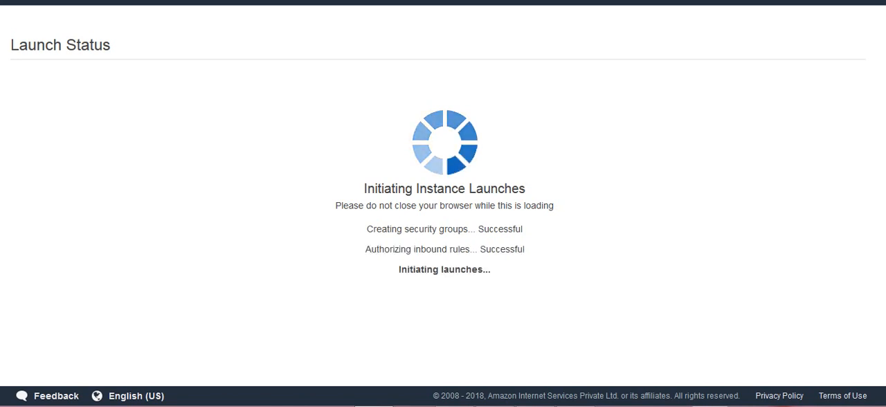
scroll(443, 229, down, 3)
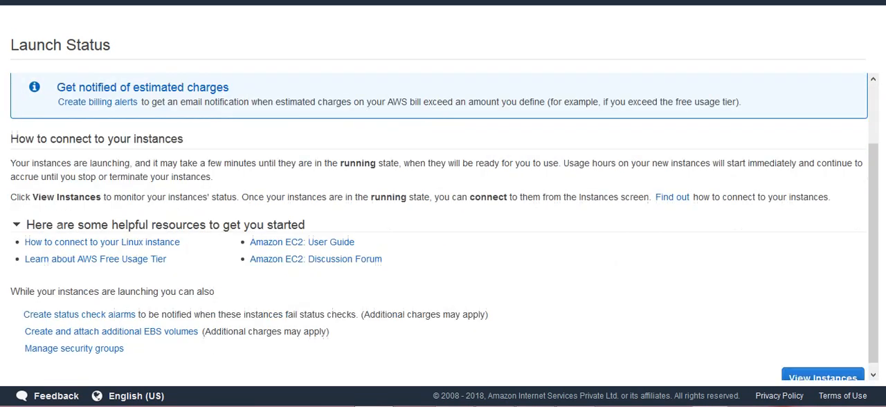
click(823, 372)
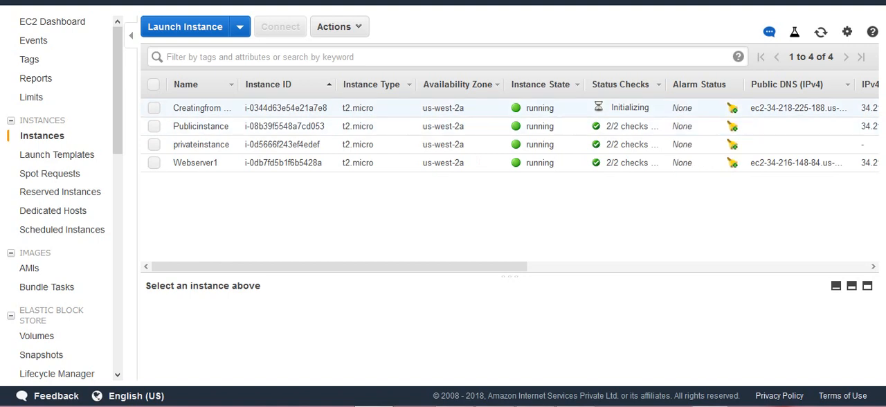
Step: Open the IPv4 public IP of the Creatingfrom AMI instance in the browser and return to the EC2 console
click(153, 108)
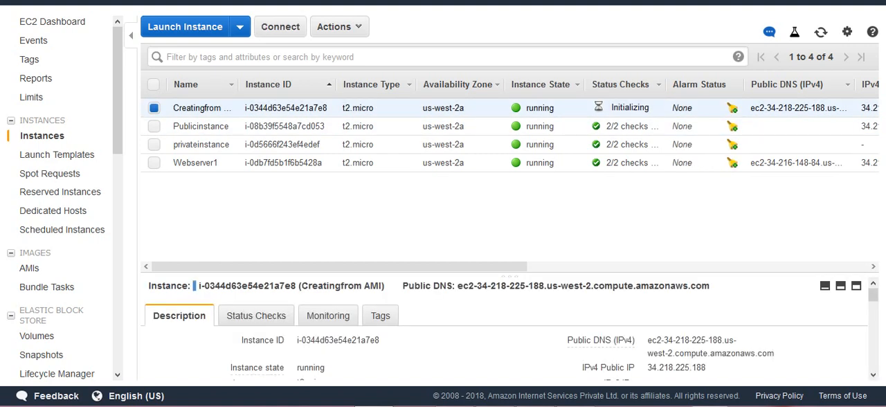
click(717, 368)
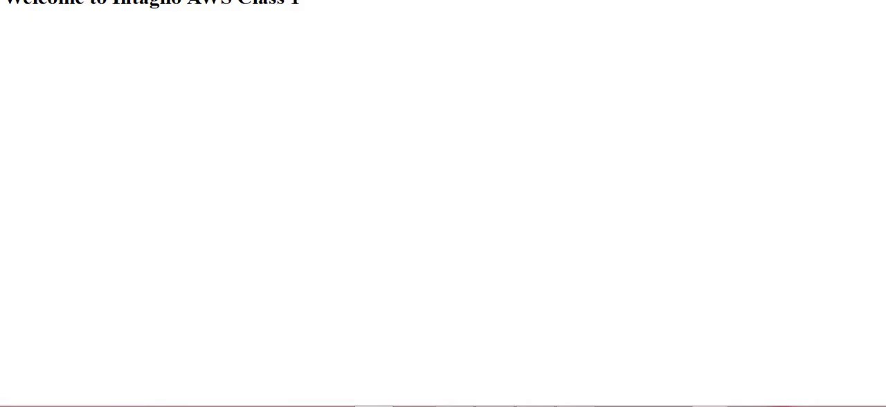
key(ctrl+shift+Tab)
Step: Go to the list of AMIs and review the actions available for WebserverAMI
click(29, 267)
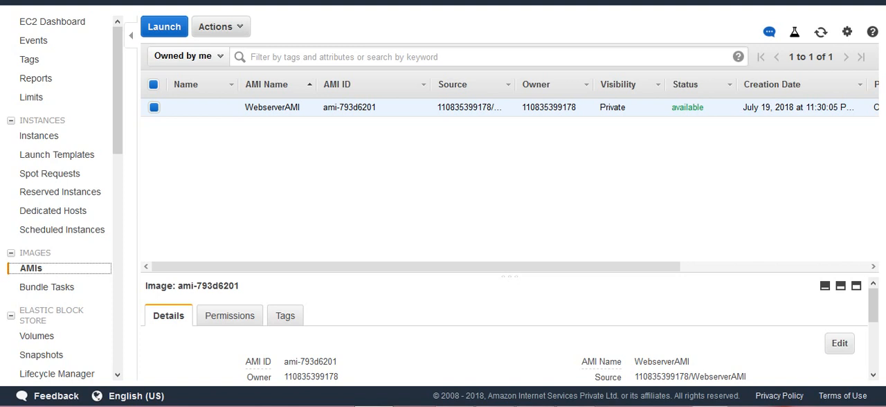
click(220, 26)
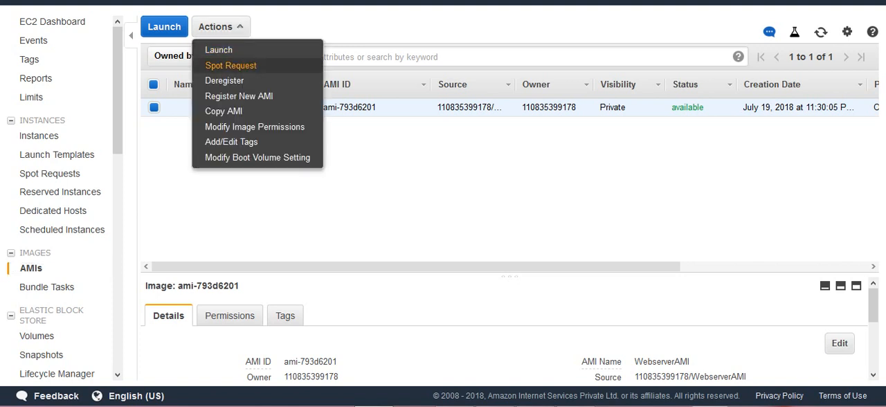
click(394, 159)
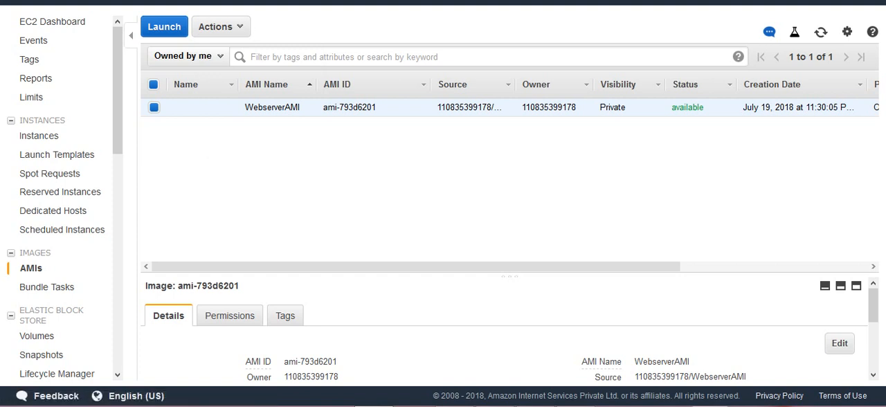
Step: Examine the Copy AMI settings and destination regions for WebserverAMI, and cancel without copying it
click(220, 26)
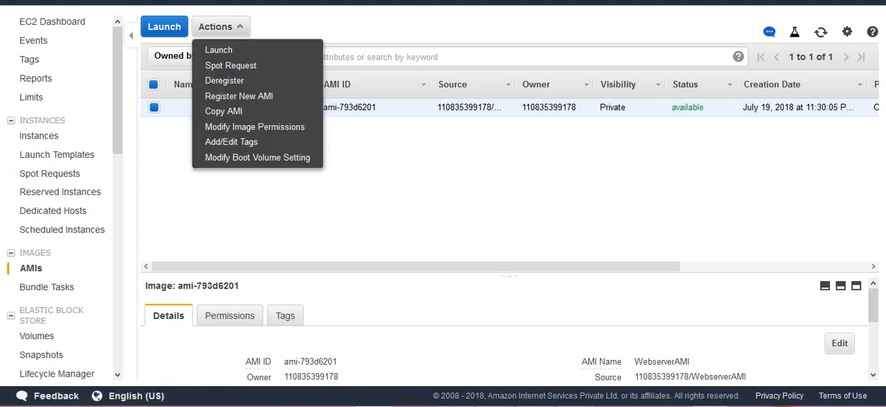
click(224, 111)
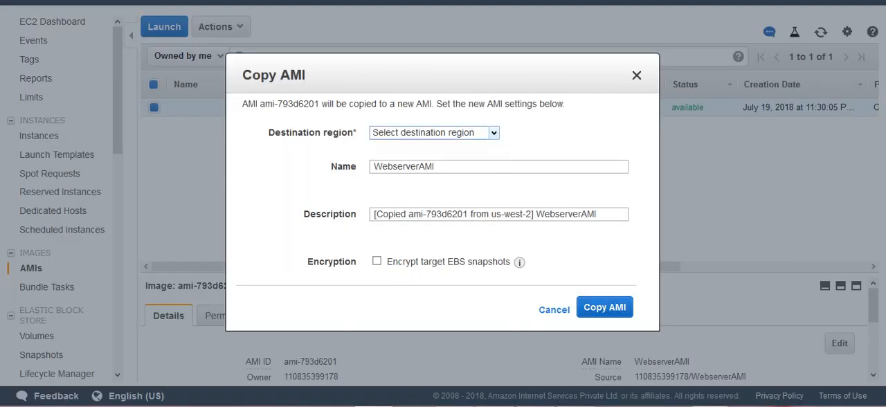
click(493, 132)
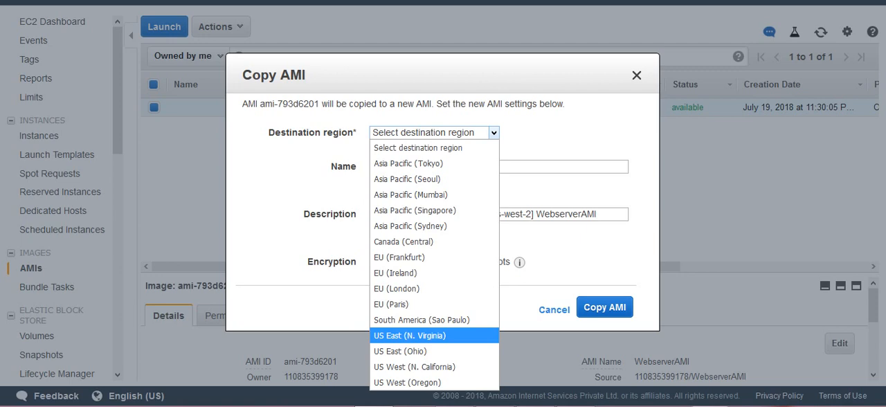
click(400, 257)
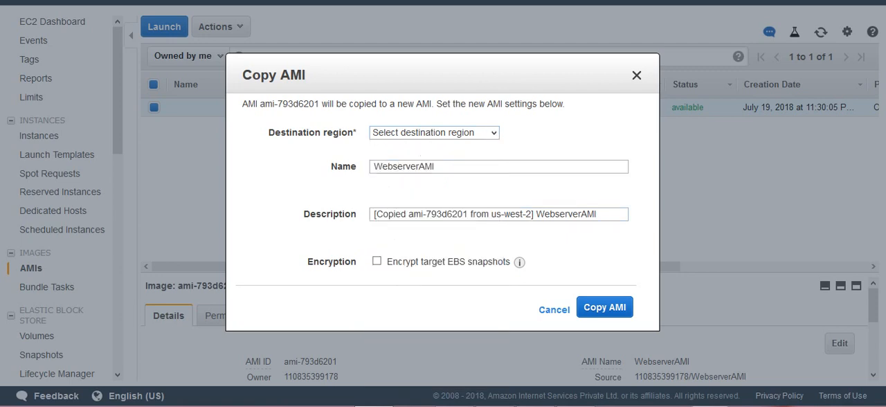
click(554, 310)
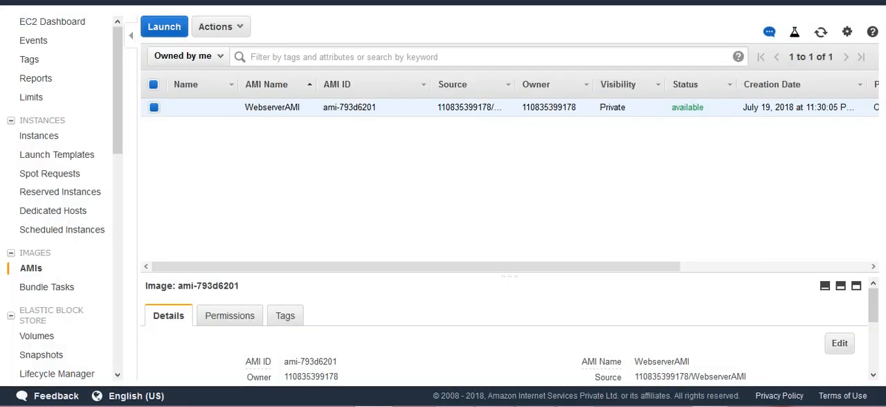
Step: Deregister the WebserverAMI image and confirm the removal
click(219, 26)
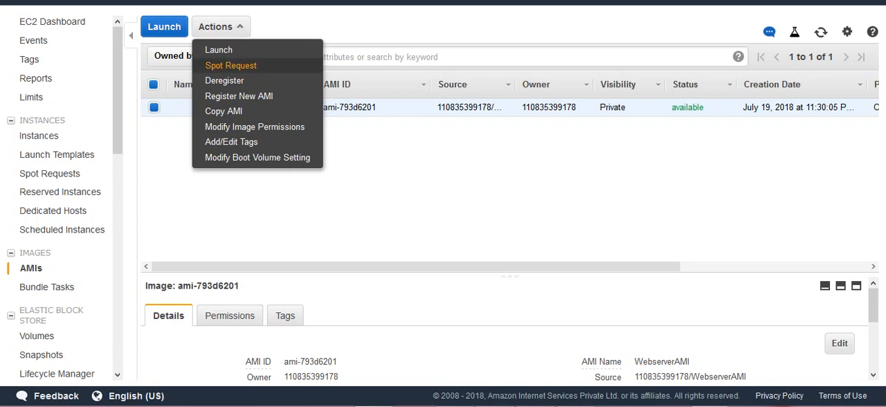
click(225, 80)
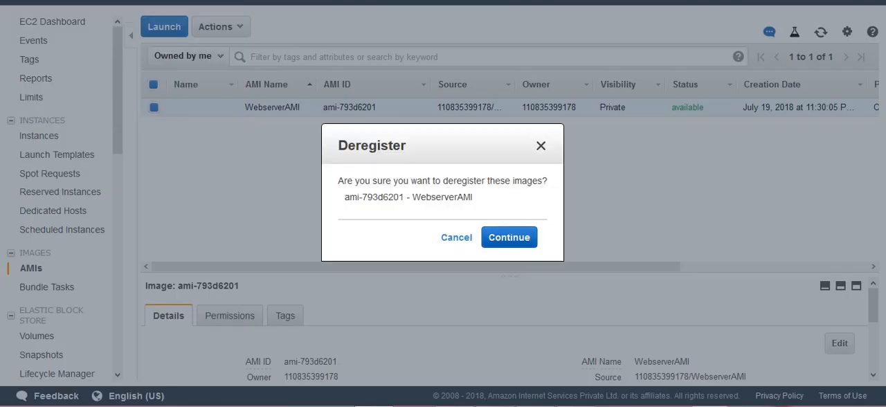
click(509, 237)
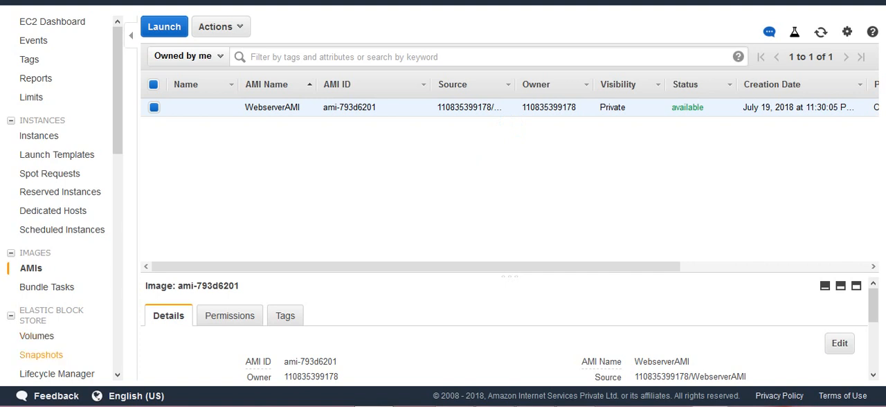
Step: Delete the 8 GiB snapshot created for WebserverAMI and confirm the deletion
click(43, 354)
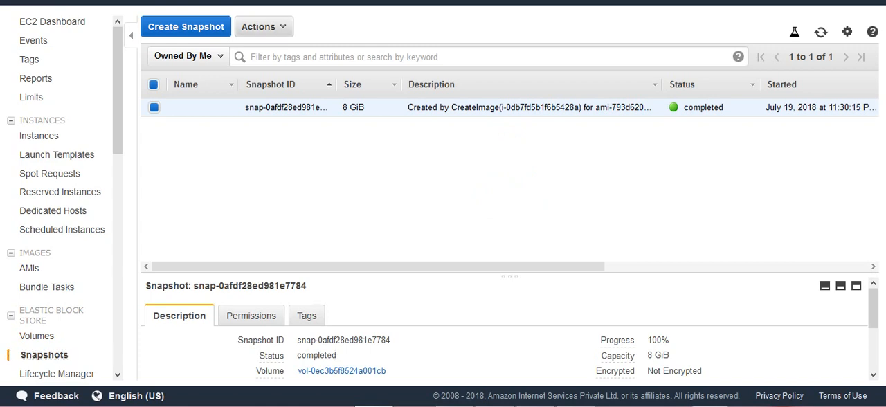
click(264, 26)
click(260, 50)
click(534, 240)
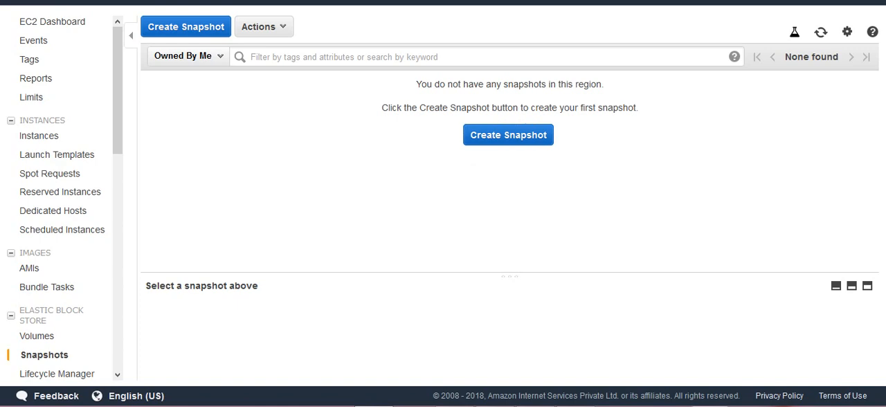
click(528, 406)
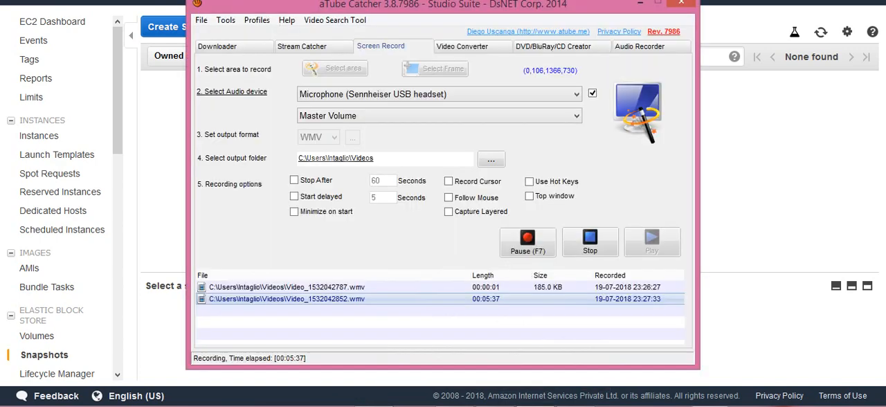